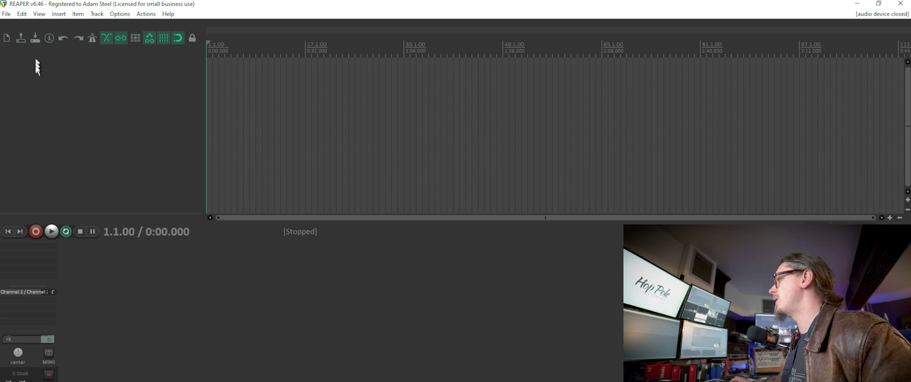
Confirm the project video frame rate stays at 25 in Project settings and apply it
left_click(7, 14)
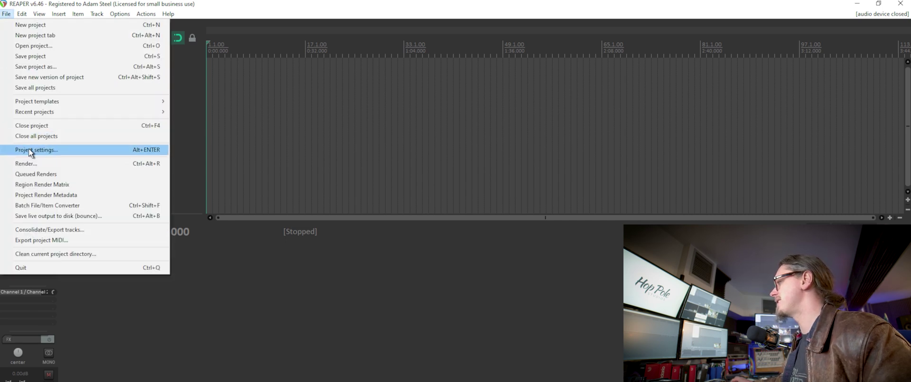
left_click(22, 150)
left_click(329, 121)
left_click(327, 135)
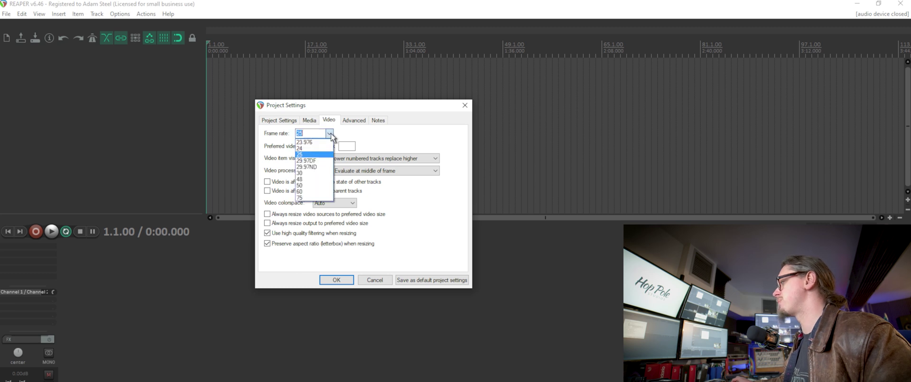
left_click(306, 154)
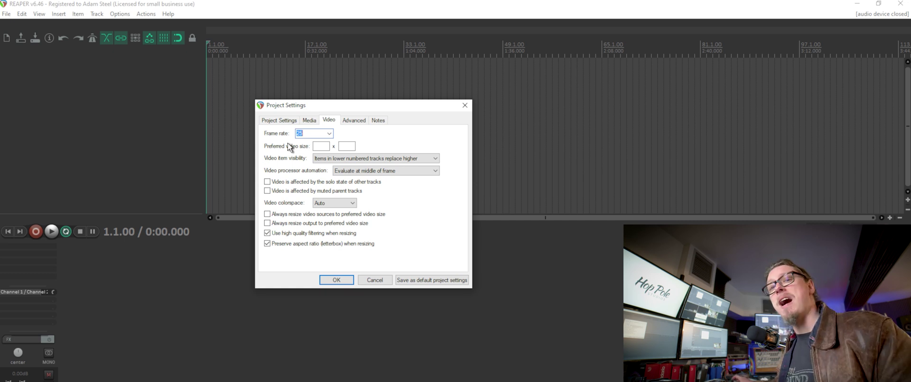
left_click(342, 281)
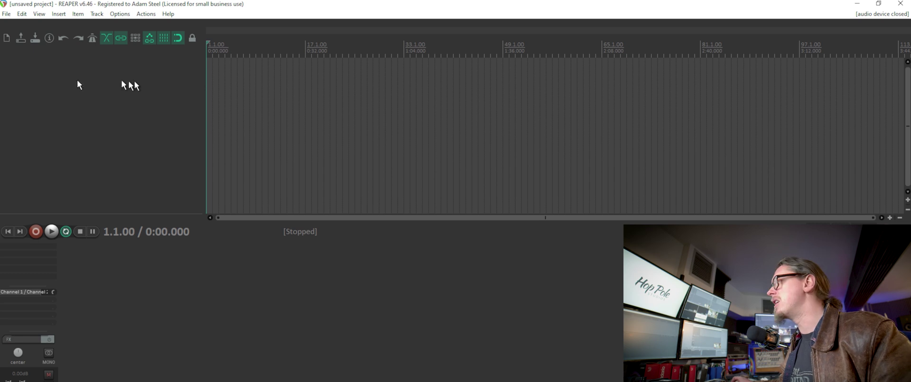
Open the Render dialog and cancel it without rendering
left_click(6, 13)
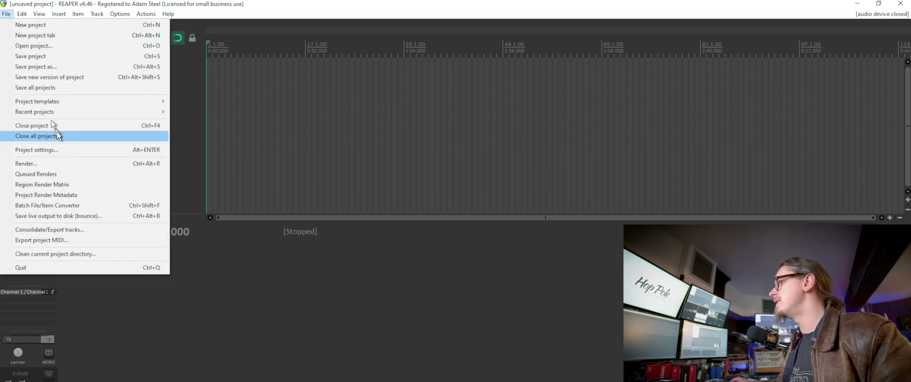
left_click(68, 169)
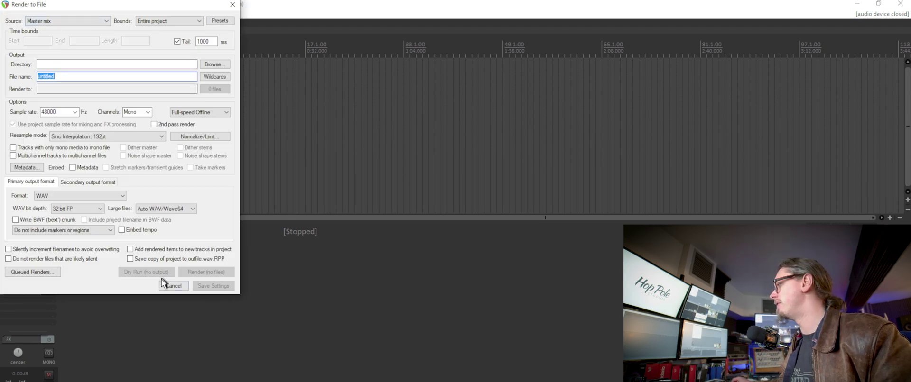
left_click(163, 284)
Reopen Project settings and check the video frame rate list showing 25
left_click(6, 14)
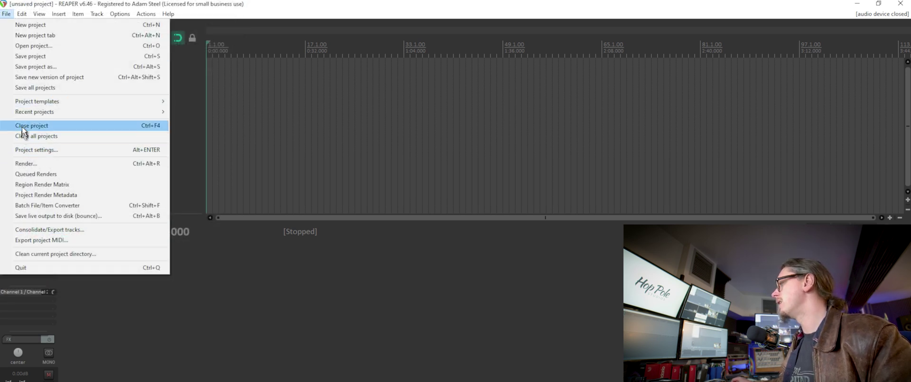
left_click(24, 150)
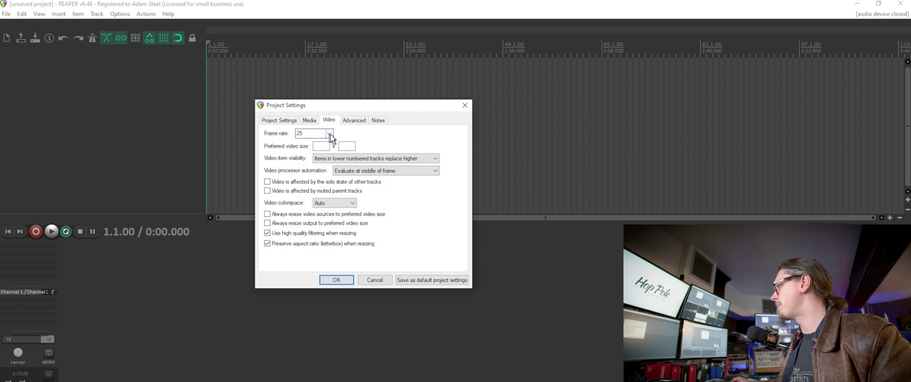
left_click(330, 135)
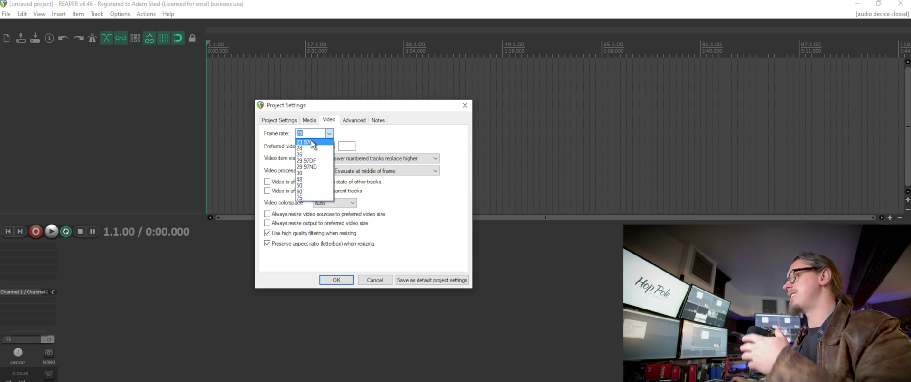
Apply the 25 fps settings, add two tracks, and arm track 1 to record on In 1
left_click(345, 290)
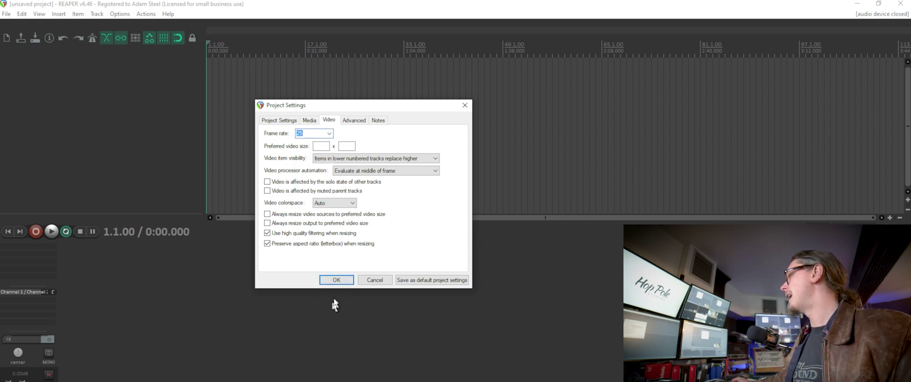
left_click(336, 280)
double_click(138, 149)
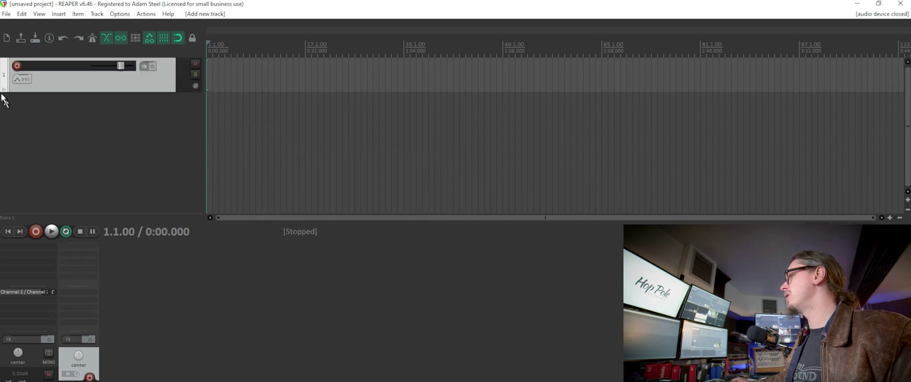
left_click(16, 66)
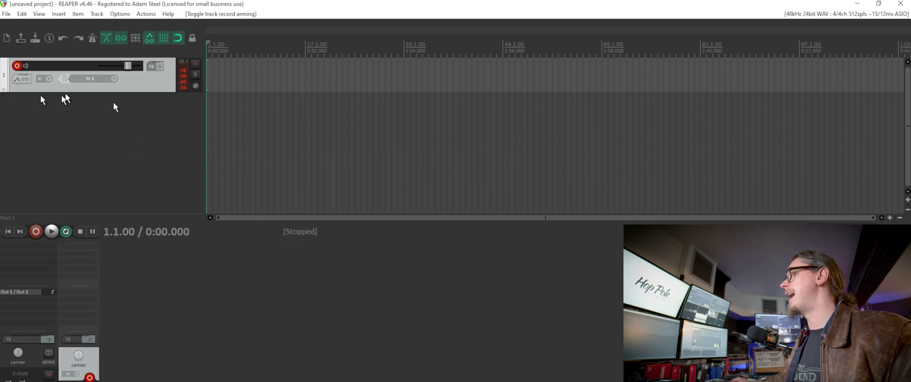
scroll(294, 133, "down", 3)
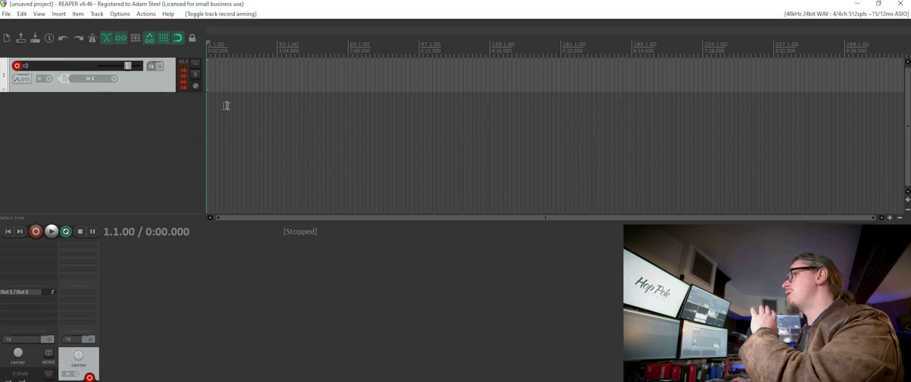
double_click(97, 139)
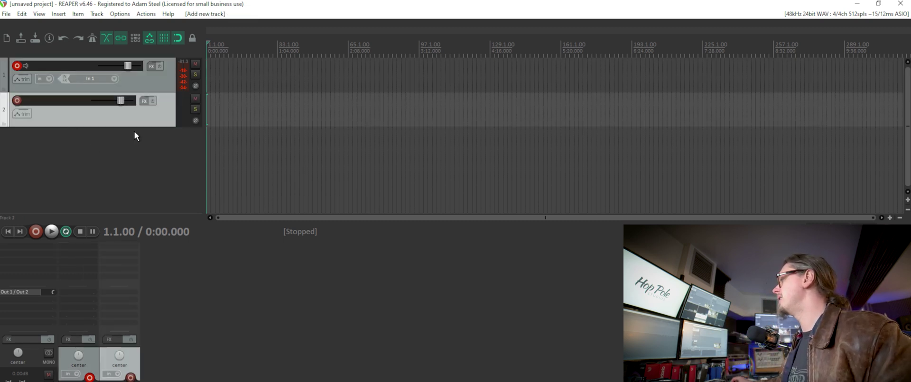
scroll(319, 120, "down", 4)
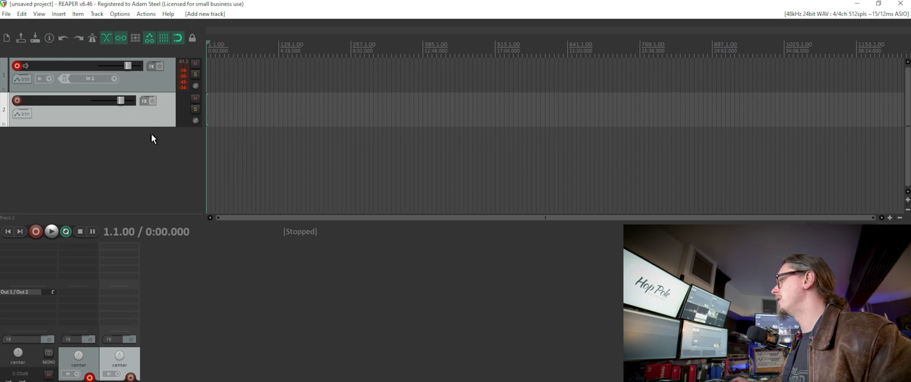
Insert an SMPTE LTC/MTC timecode generator on track 2, stretch it to 48:00, and set the cursor to bar 4
left_click(59, 13)
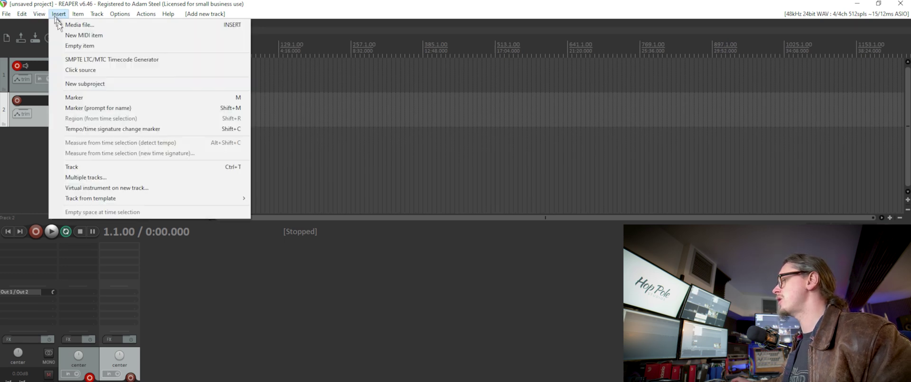
left_click(93, 59)
scroll(224, 119, "up", 7)
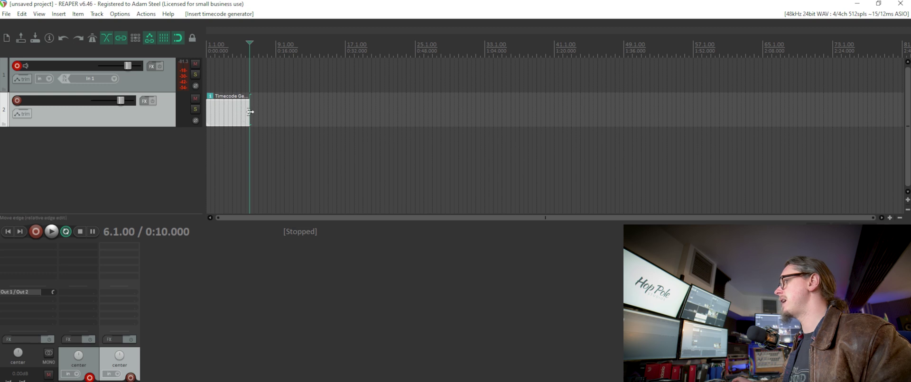
left_click_drag(250, 112, 602, 127)
scroll(240, 122, "up", 10)
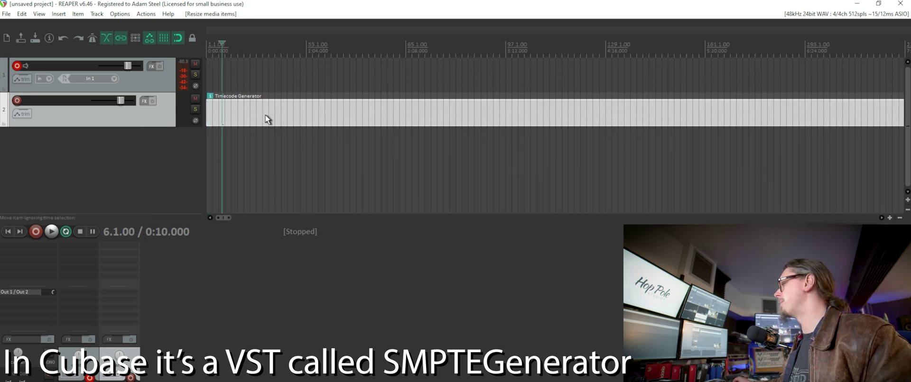
scroll(261, 119, "up", 2)
left_click_drag(217, 48, 225, 48)
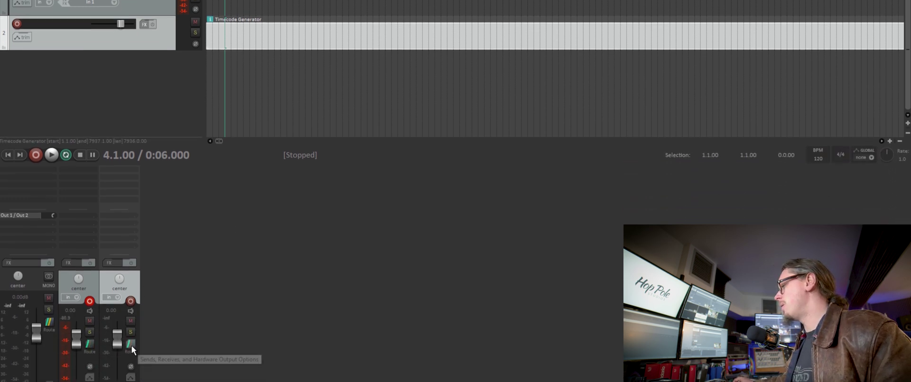
Remove track 2's master send and route it to hardware output 3: Out 3
left_click(132, 313)
left_click_drag(189, 261, 209, 180)
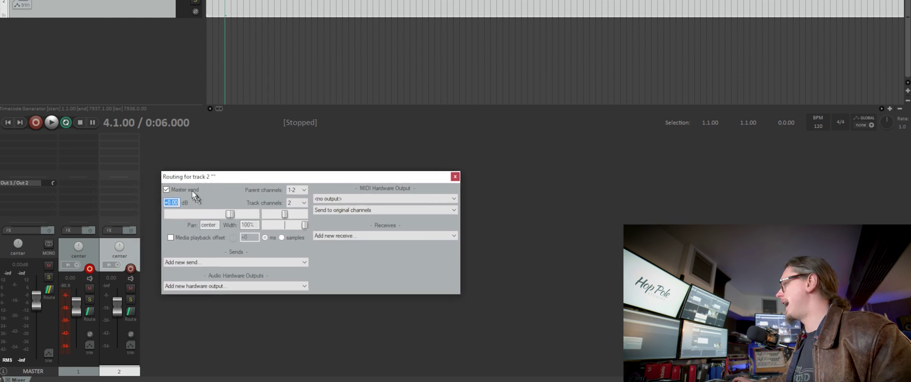
left_click(166, 189)
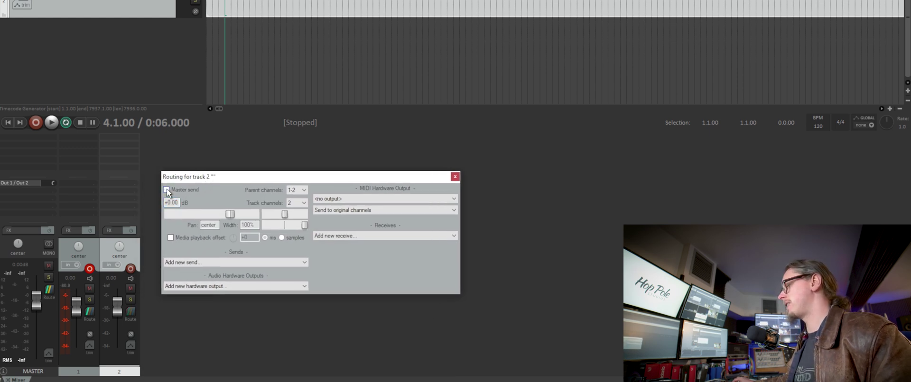
left_click(205, 287)
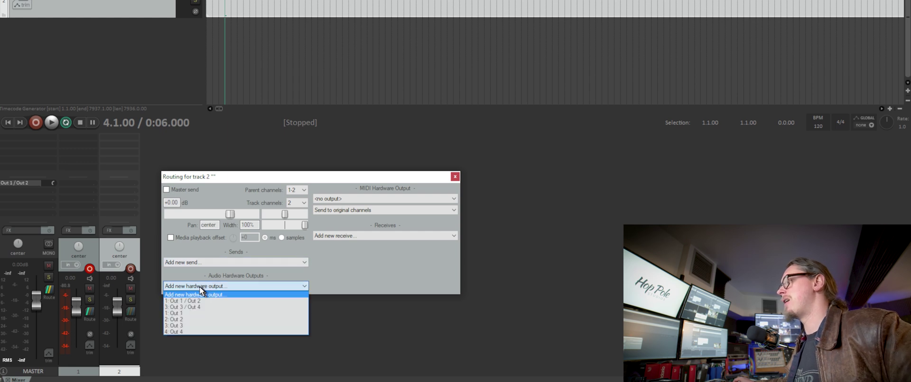
left_click(180, 326)
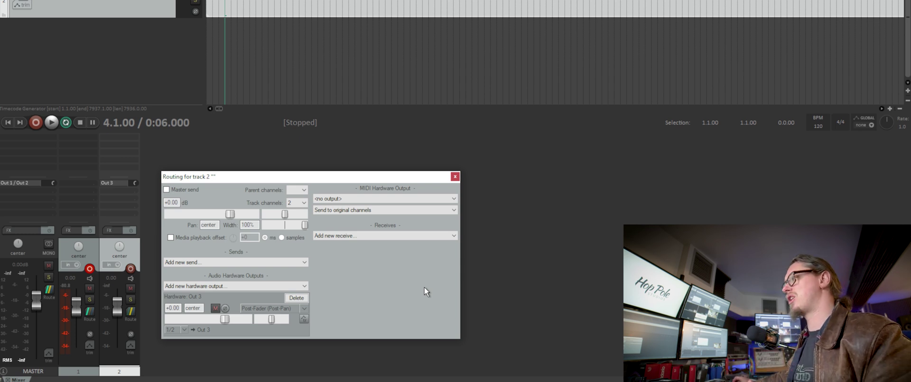
left_click(453, 177)
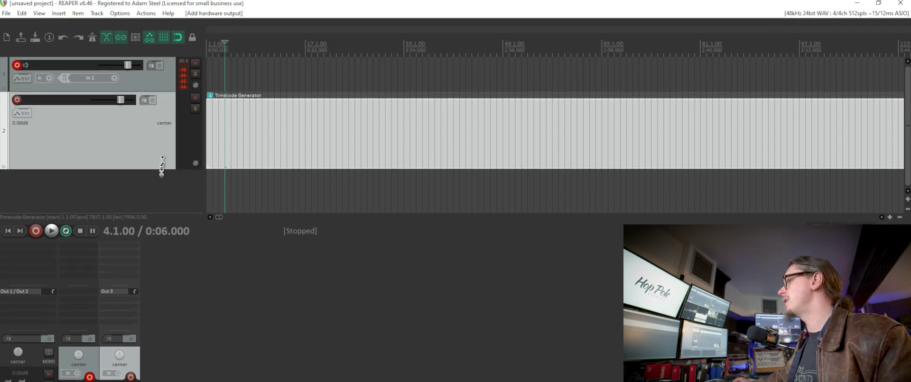
Set the Timecode Generator item's frame rate to 25.00 fps, starting at 00:00:00.00
right_click(226, 70)
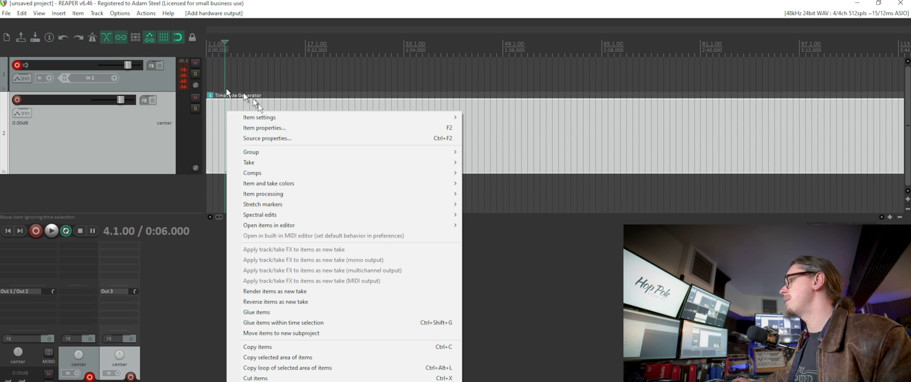
left_click(263, 138)
left_click_drag(407, 193, 280, 185)
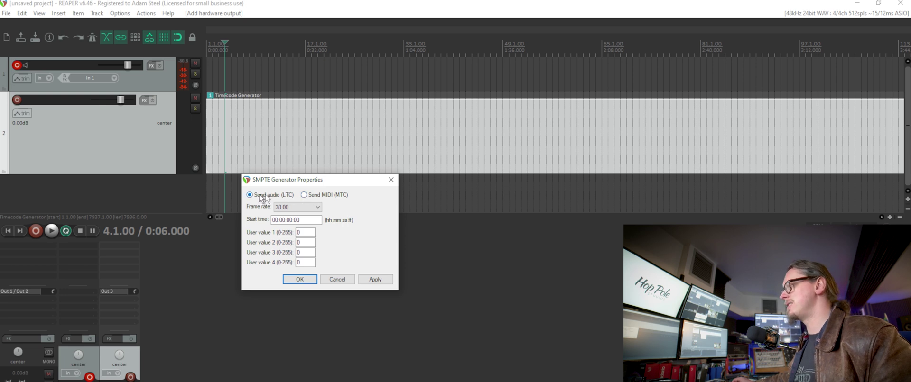
left_click(293, 210)
left_click(285, 222)
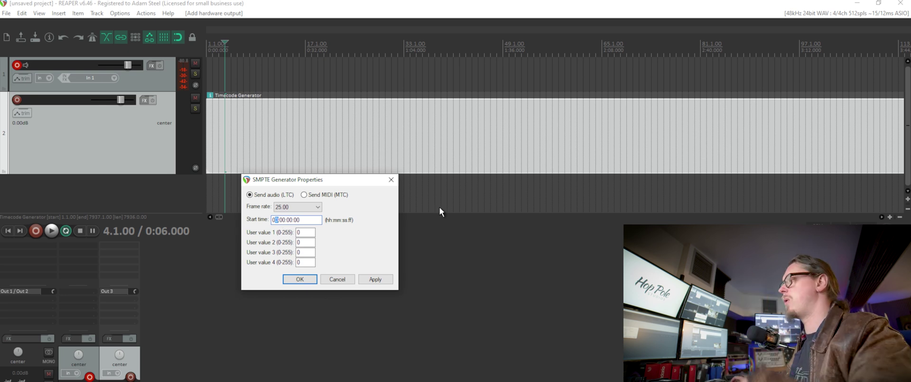
left_click(294, 280)
scroll(332, 121, "down", 1)
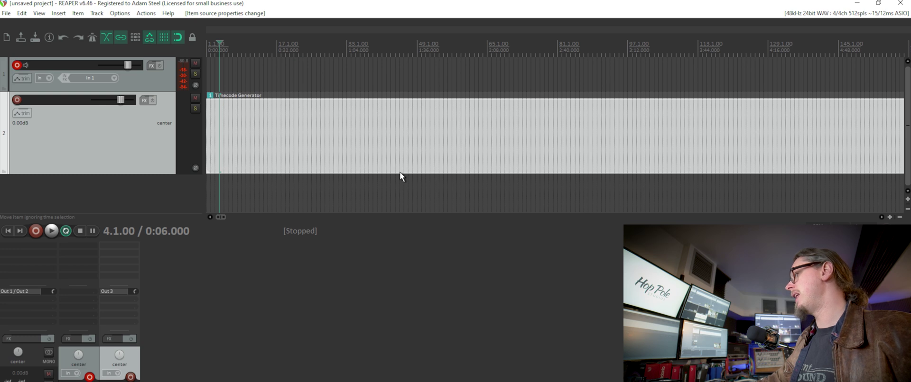
key("space")
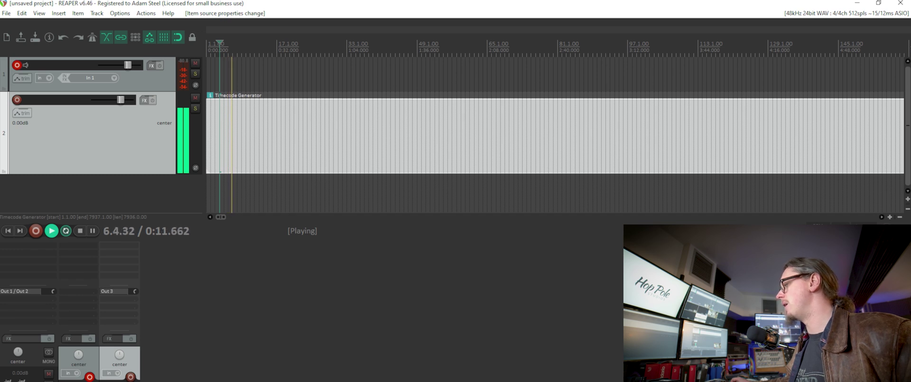
scroll(362, 140, "up", 5)
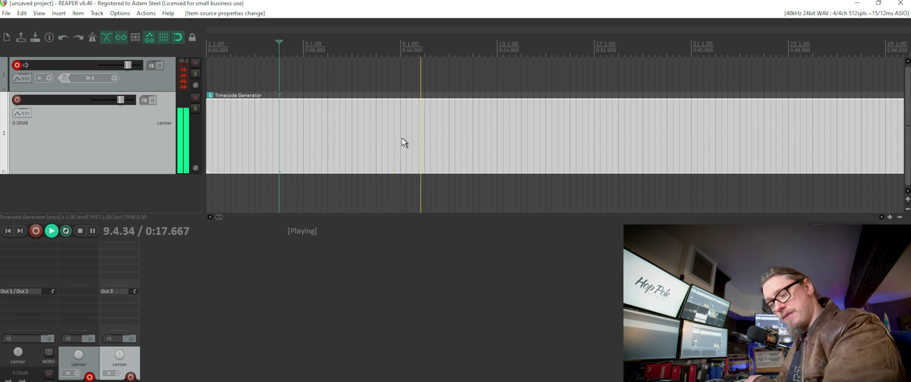
key("space")
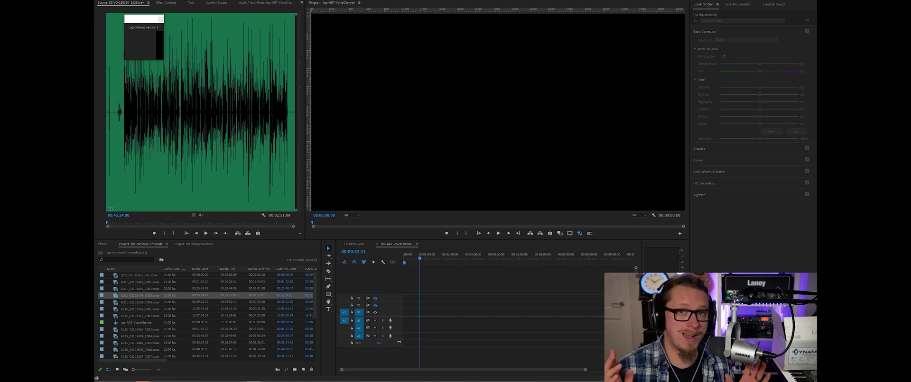
Preview the C002 camera clip, then load A001_03101415_C001 into the Source monitor
left_click(437, 290)
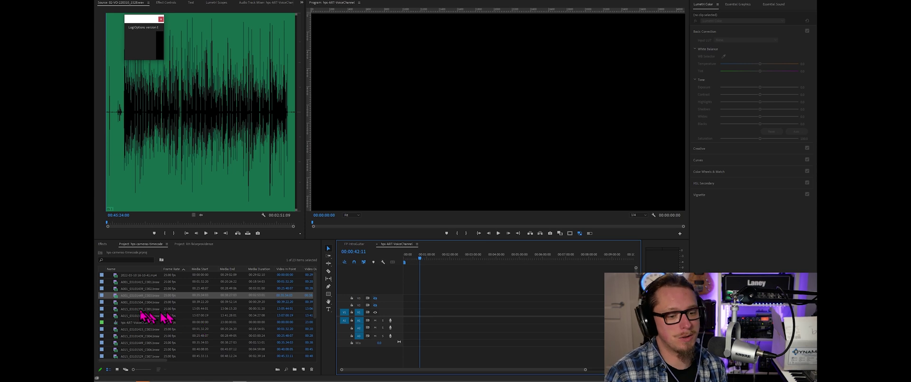
double_click(115, 298)
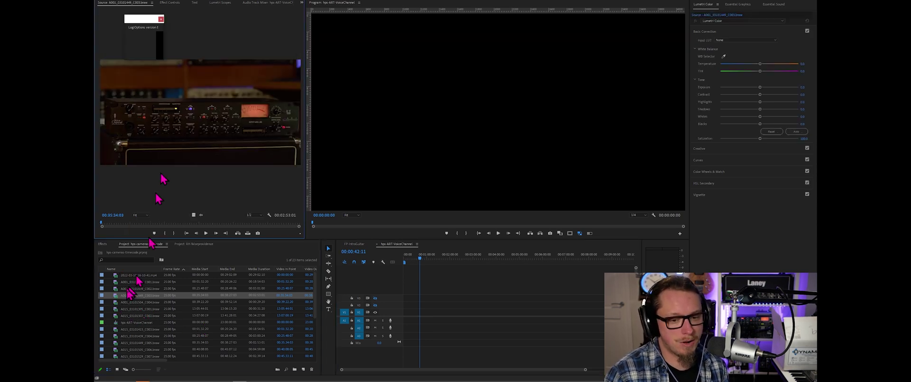
double_click(118, 291)
left_click(118, 283)
double_click(118, 283)
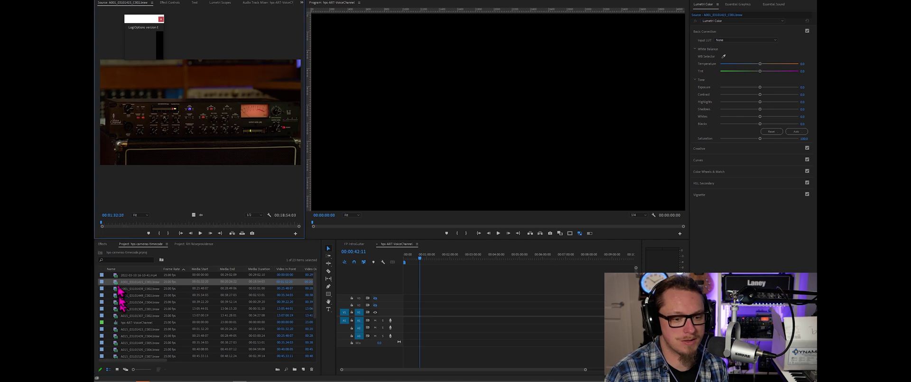
Place A001_03101415_C001 on track V2, fit the sequence, and enable V2 output
left_click_drag(118, 283, 416, 306)
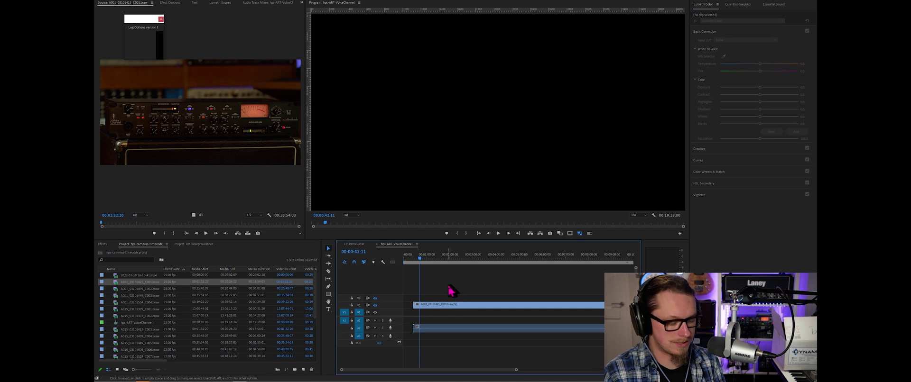
key("backslash")
left_click(375, 305)
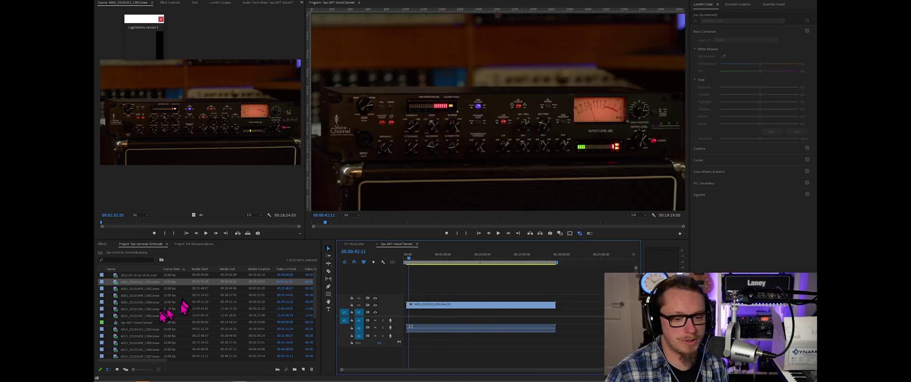
scroll(156, 315, "down", 3)
Preview clips C004, C006 and C003, then place A015_03101415_C003 on track V1
double_click(118, 315)
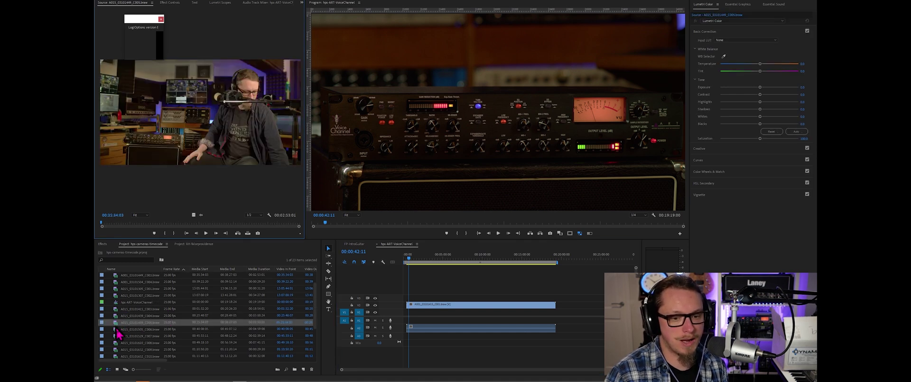
double_click(118, 330)
double_click(117, 316)
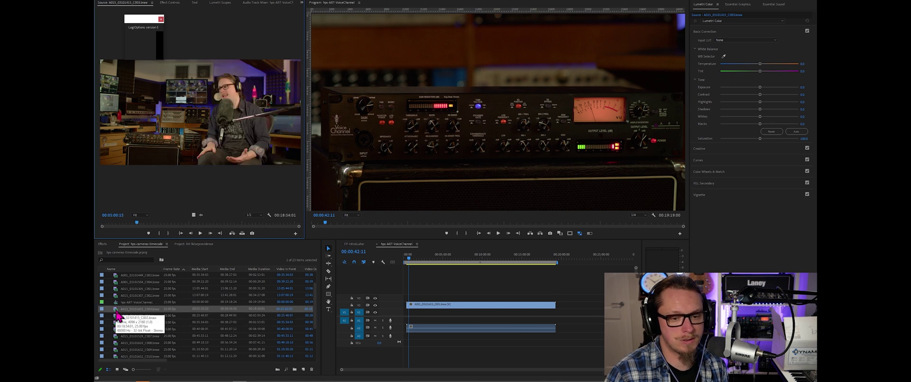
left_click_drag(117, 313, 409, 319)
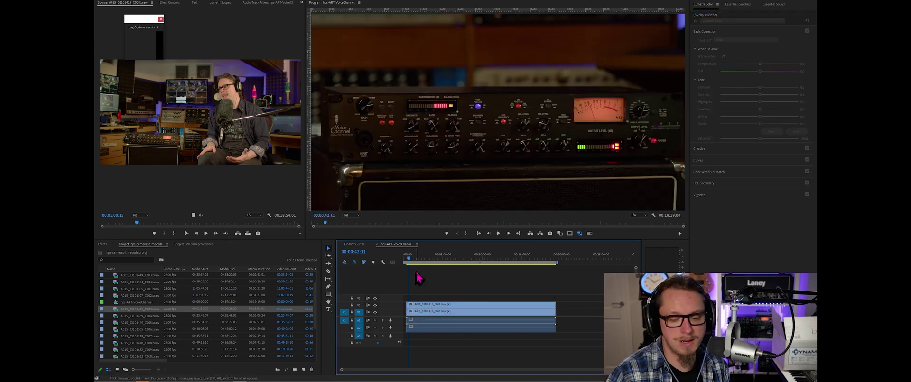
Nudge the V2 camera clip slightly later and move the playhead to 00:03:51:17
left_click(437, 303)
left_click_drag(437, 303, 451, 305)
left_click(434, 260)
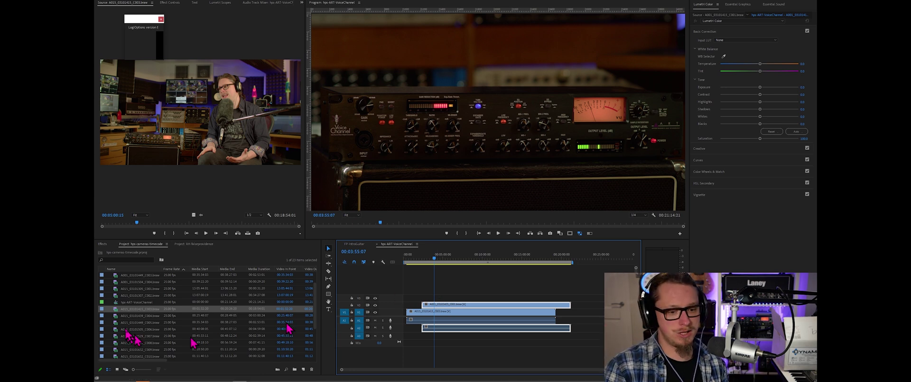
Preview the 1411 and 1413 voice-overs, put 02-VO-220310_1413.wav on A3, and select all clips
scroll(127, 332, "down", 3)
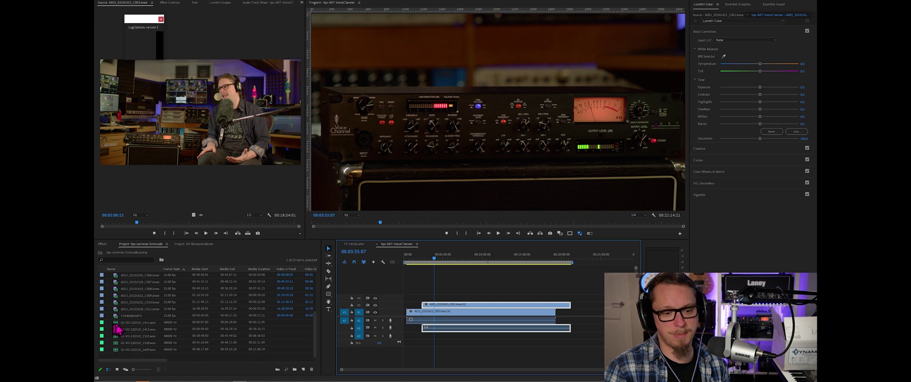
double_click(118, 323)
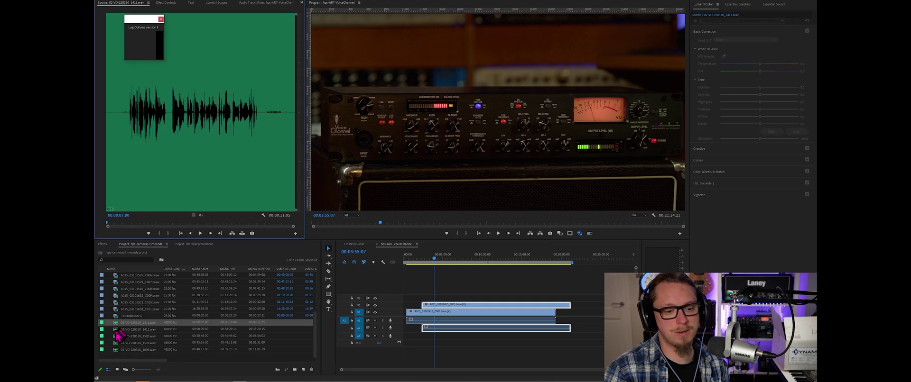
double_click(122, 329)
left_click_drag(118, 329, 450, 340)
key("backslash")
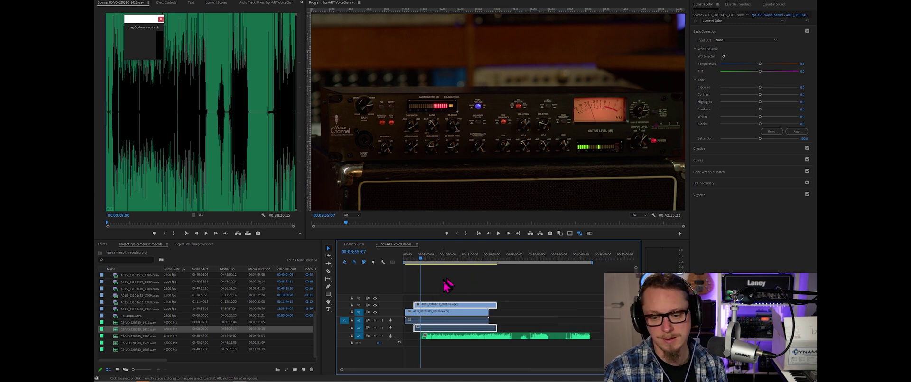
left_click_drag(435, 278, 454, 342)
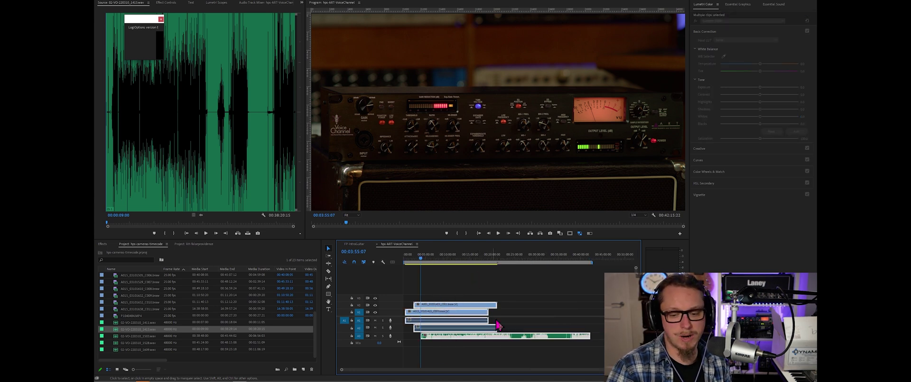
Synchronize the selected camera clips and voice-over using Timecode as the sync point
right_click(434, 323)
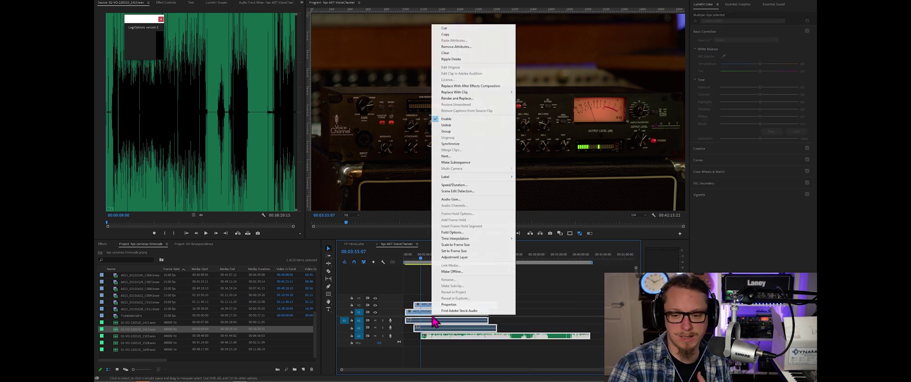
left_click(450, 143)
left_click(419, 199)
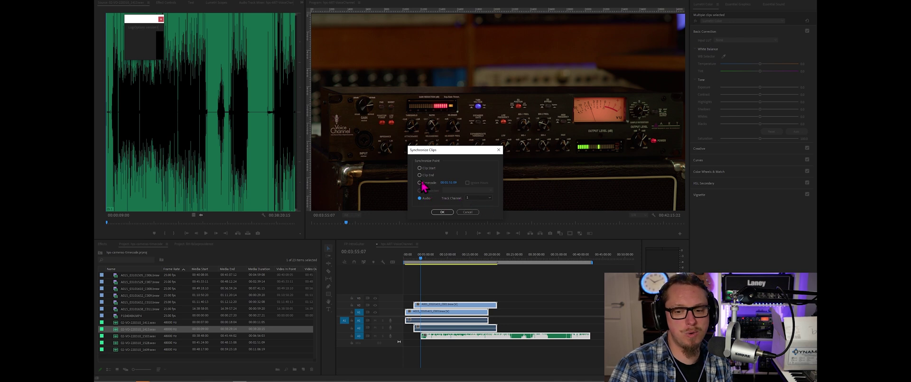
left_click(420, 183)
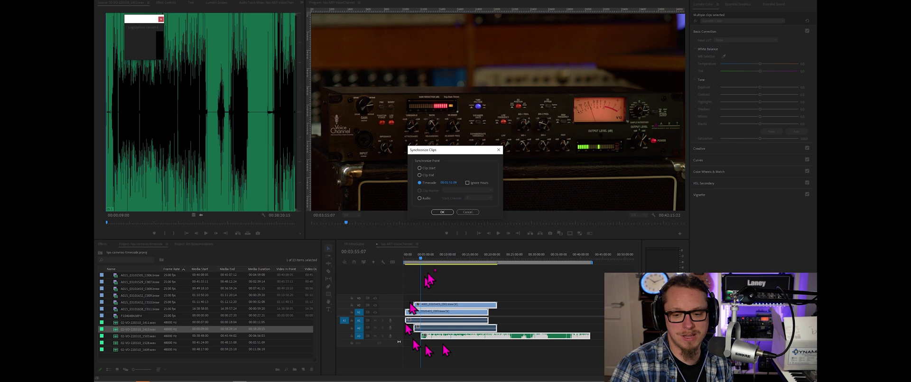
left_click(441, 213)
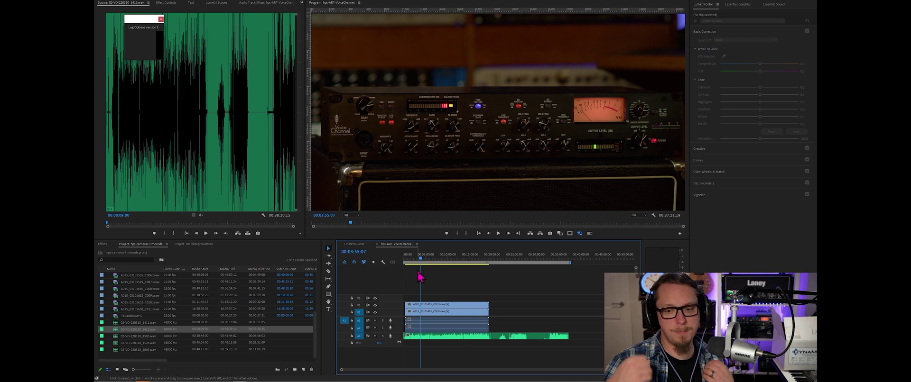
Hide the V2 close-up track to check the wide shot beneath, then zoom into the timeline
left_click(374, 306)
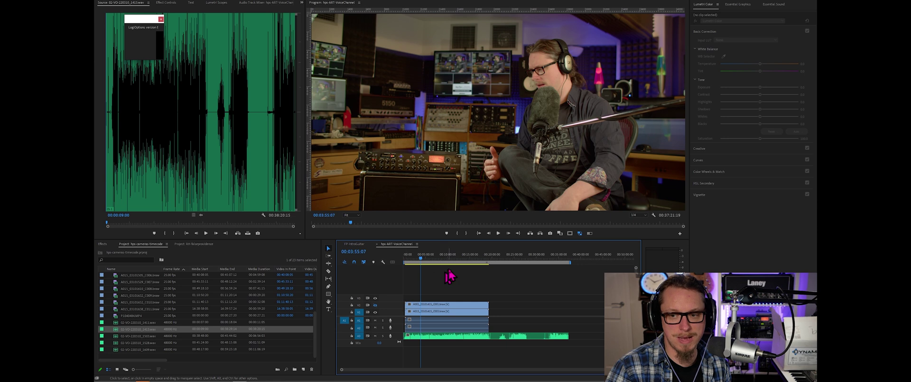
key("=")
key("=")
key("=")
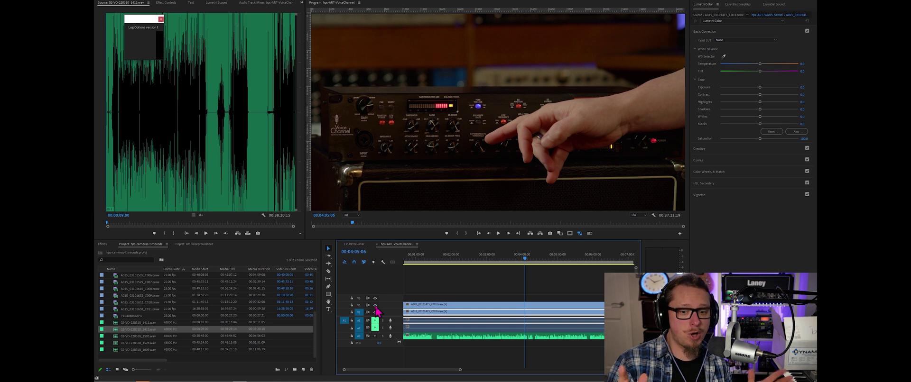
In the FP-IntroGuitar sequence, move the playhead to 00:06:09:17
left_click(354, 245)
left_click(204, 245)
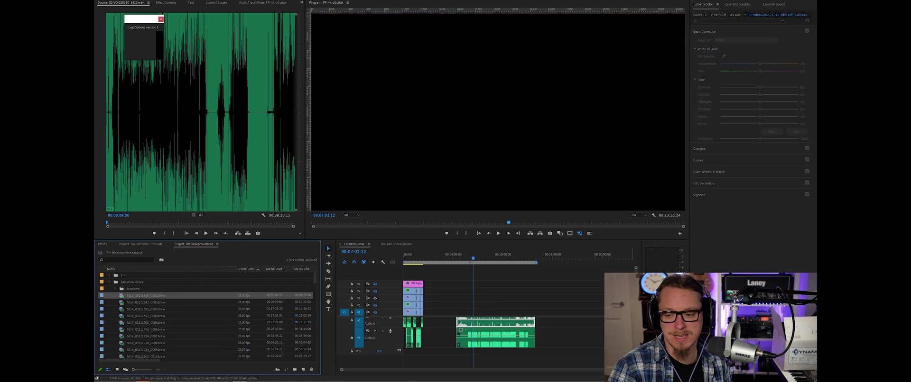
scroll(474, 337, "up", 2)
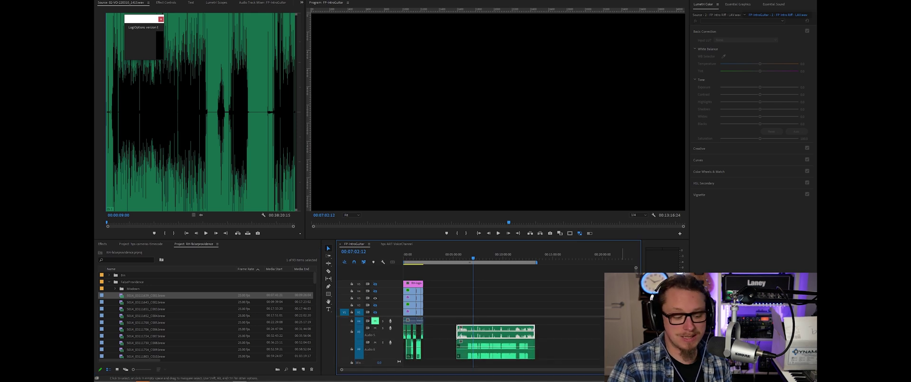
scroll(548, 301, "up", 5)
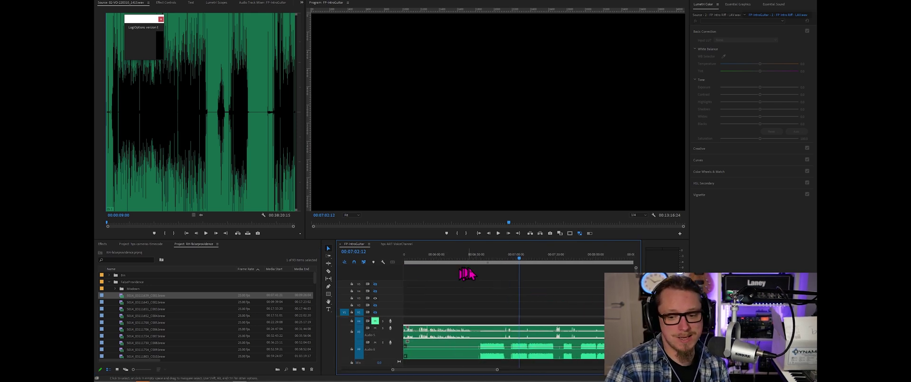
scroll(494, 269, "up", 3)
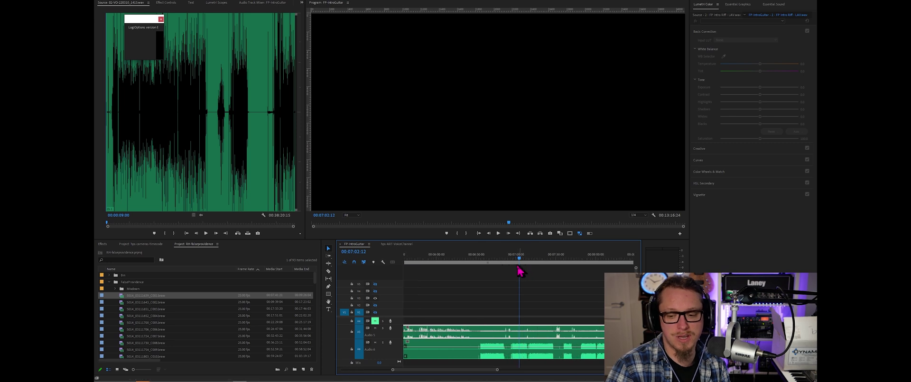
left_click(449, 263)
scroll(452, 263, "down", 4)
scroll(465, 264, "down", 3)
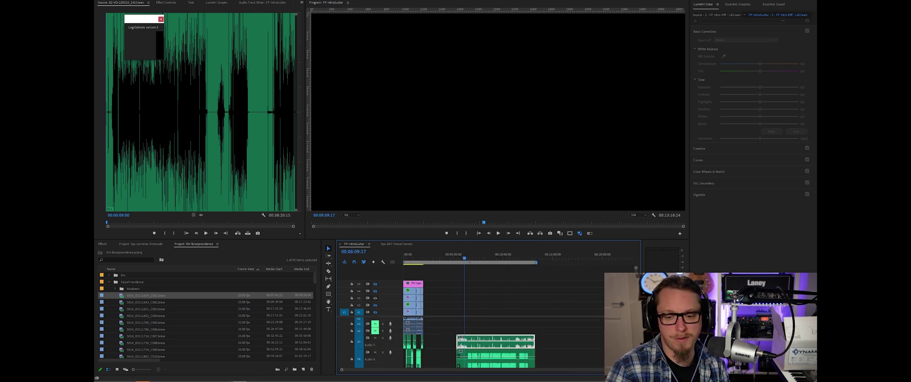
scroll(496, 342, "down", 2)
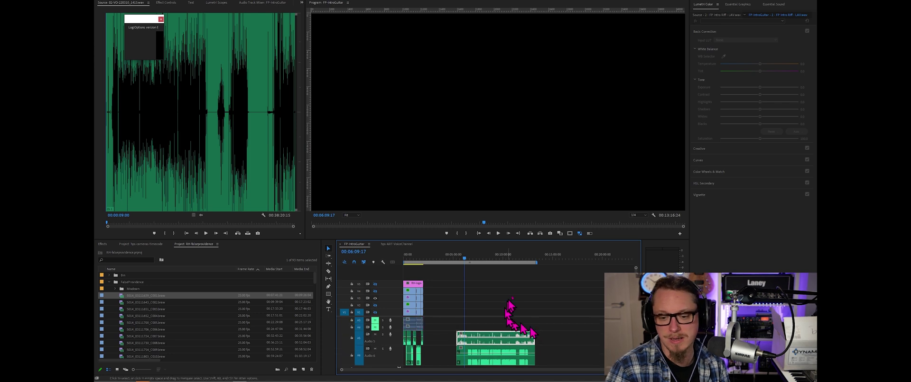
Review the Properties of the 2 - FP Intro Riff - LAV.wav audio clip, then close them
right_click(468, 339)
left_click(481, 316)
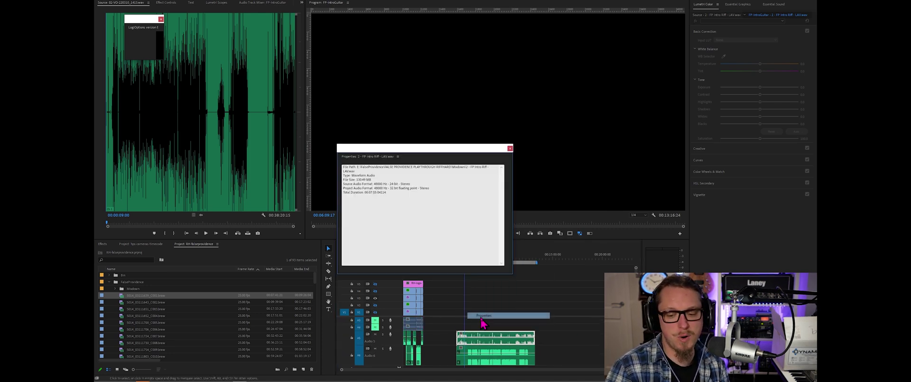
left_click(509, 149)
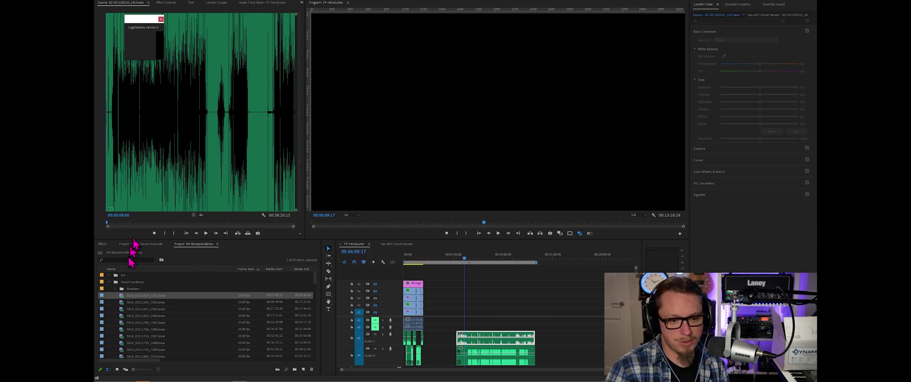
scroll(119, 302, "down", 1)
Preview camera clips C002 and C003, then place C002 in the sequence near 00:05:00
double_click(123, 290)
double_click(122, 296)
double_click(122, 290)
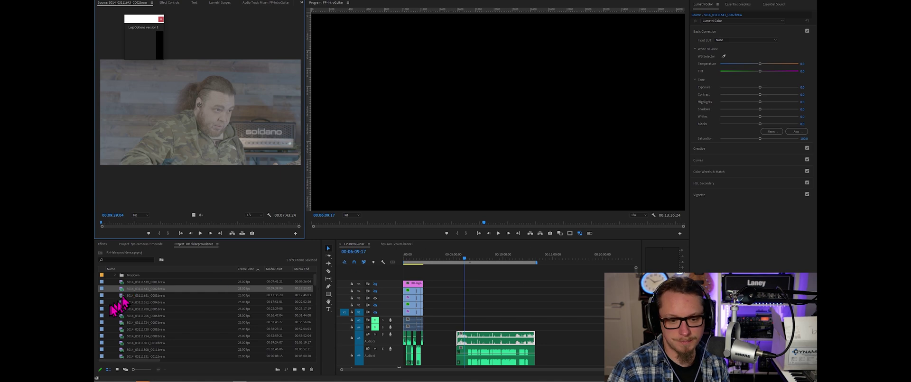
left_click_drag(122, 293, 444, 307)
Marquee-select all the stacked video and audio clips in the sequence
scroll(137, 312, "down", 3)
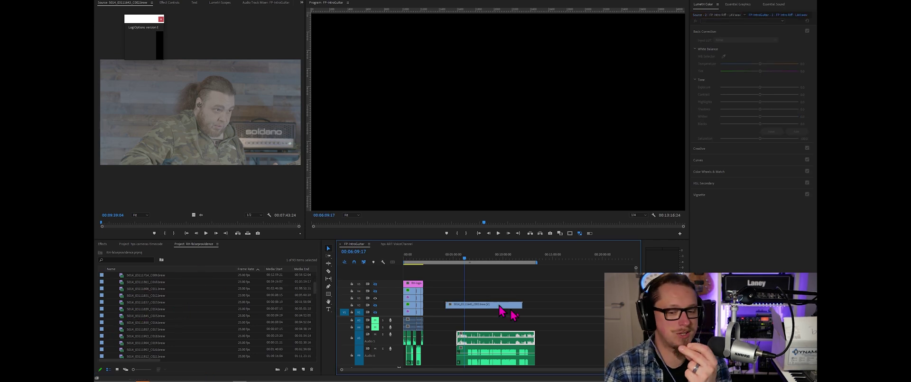
scroll(474, 342, "up", 3)
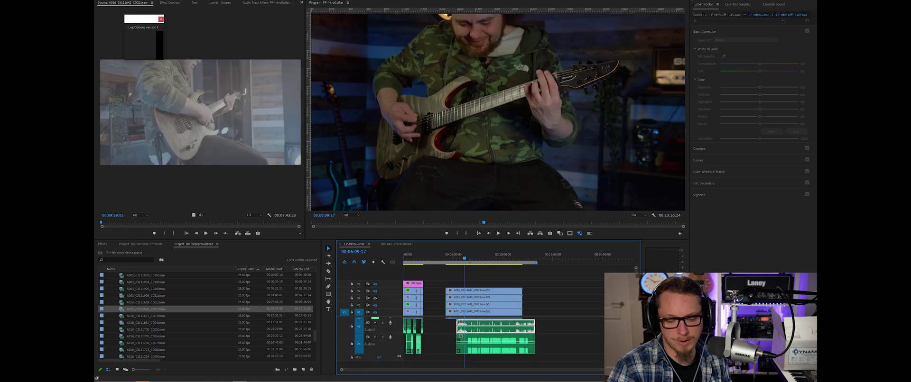
scroll(522, 342, "up", 2)
left_click_drag(567, 271, 448, 366)
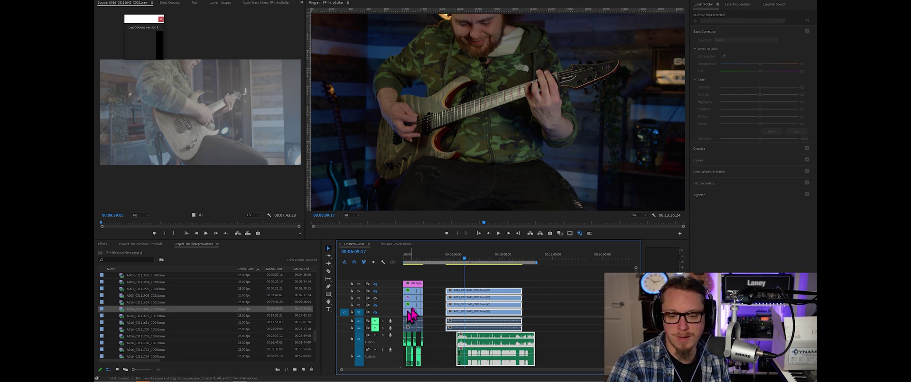
Synchronize the selected clips by Timecode, then deselect them and zoom in on the timeline
right_click(480, 312)
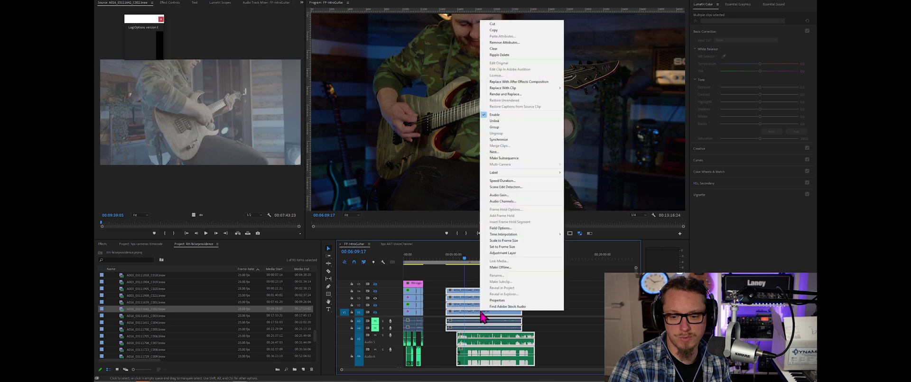
left_click(499, 139)
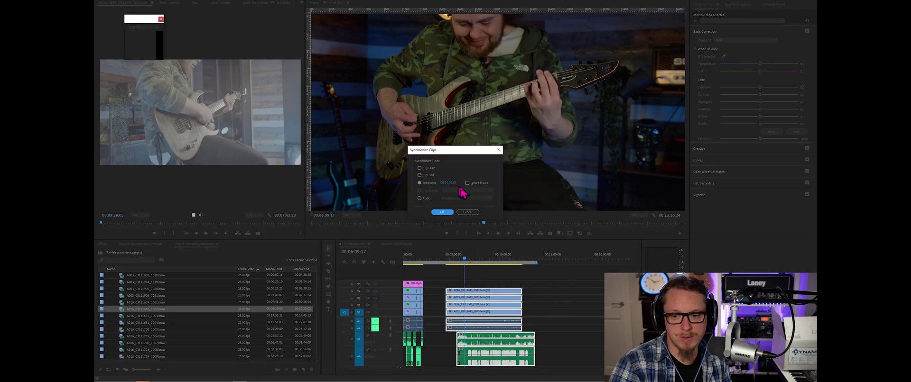
left_click(443, 212)
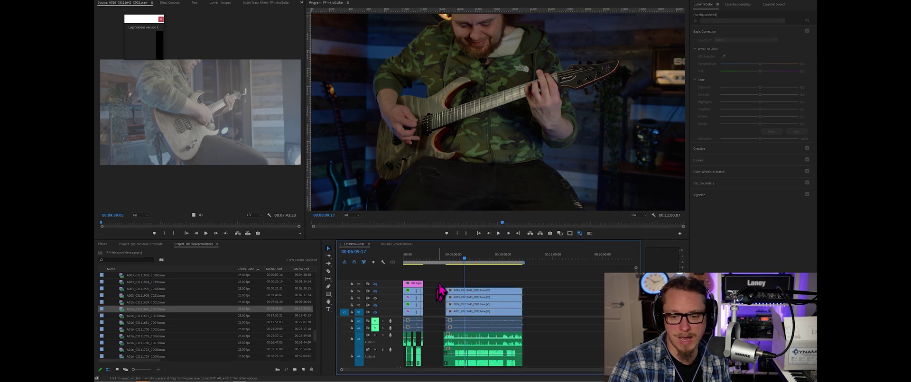
left_click(467, 282)
key("equal")
key("equal")
key("equal")
key("equal")
key("equal")
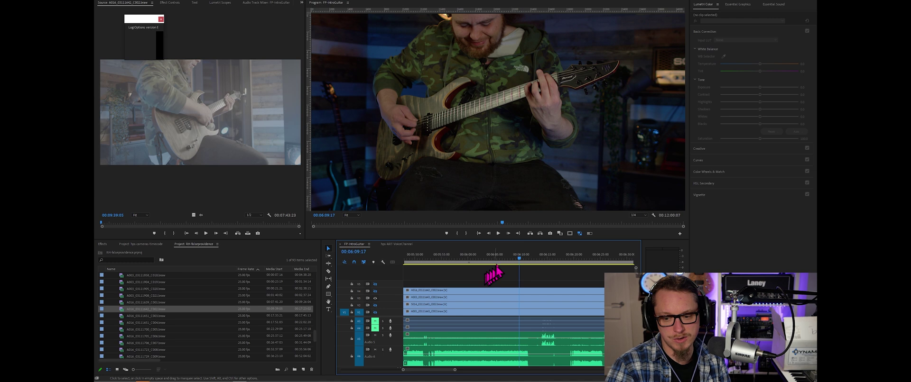
Play back from 00:06:02:15 to check sync, then scrub back to 00:06:07:19
left_click(484, 259)
key("space")
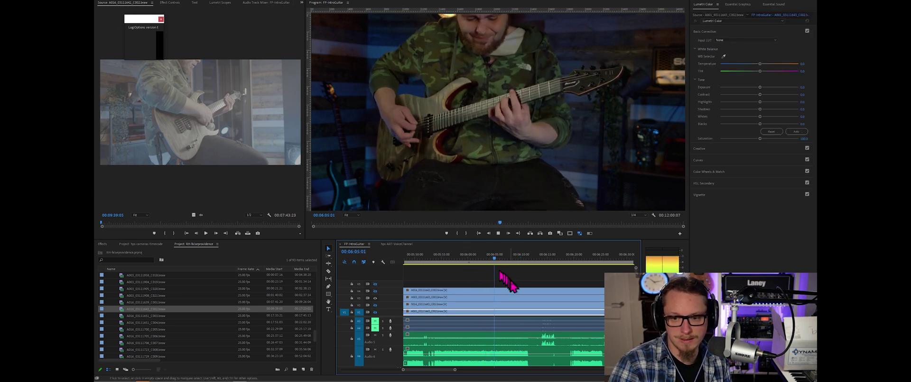
left_click(542, 259)
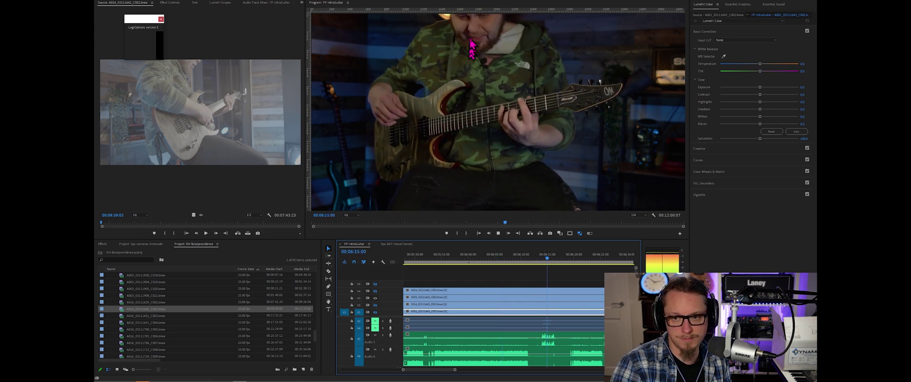
key("space")
left_click_drag(540, 263, 508, 260)
Hide track V4 to reveal another angle and play back from 00:06:03:18 to check it
left_click(374, 291)
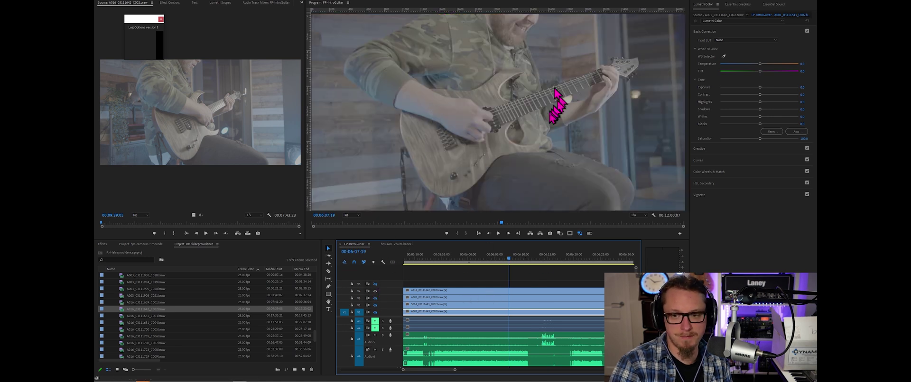
left_click(487, 260)
key("space")
key("space")
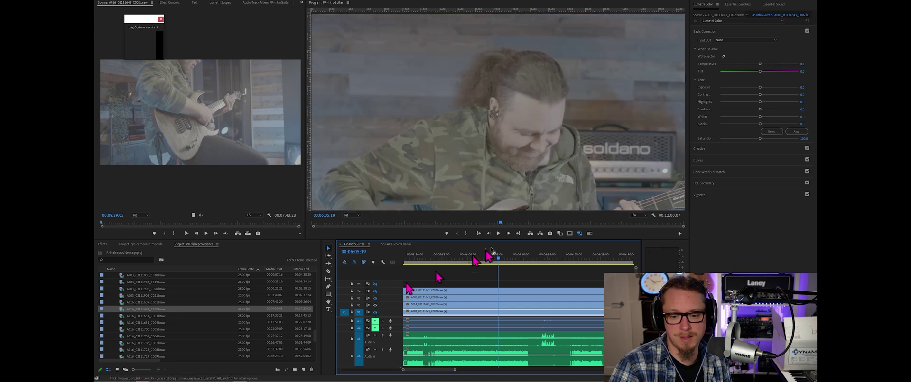
key("space")
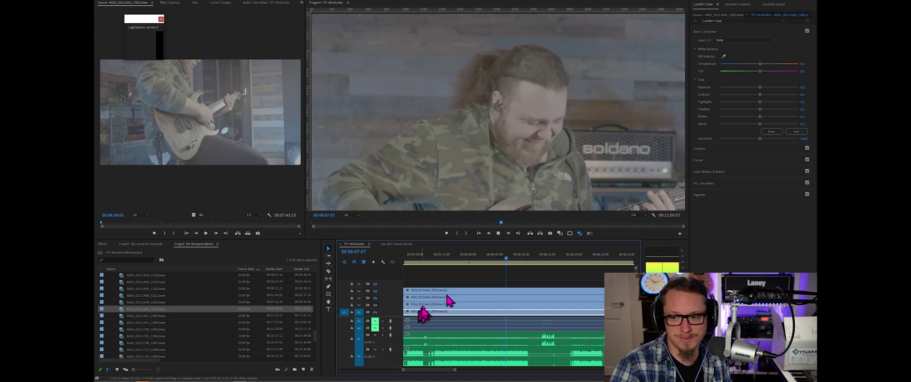
key("space")
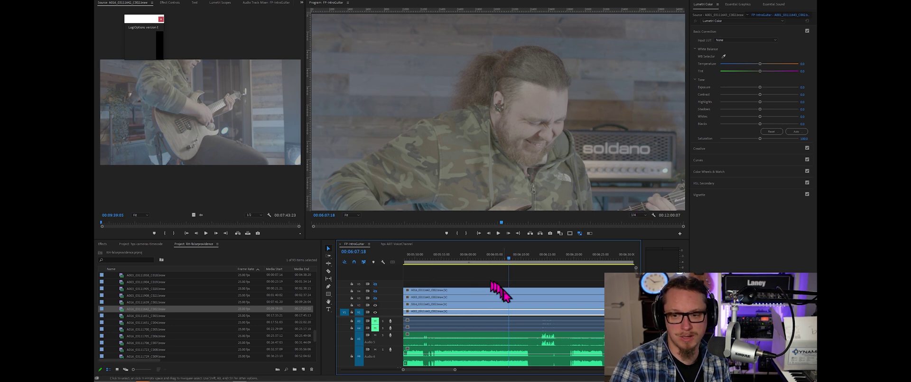
key("space")
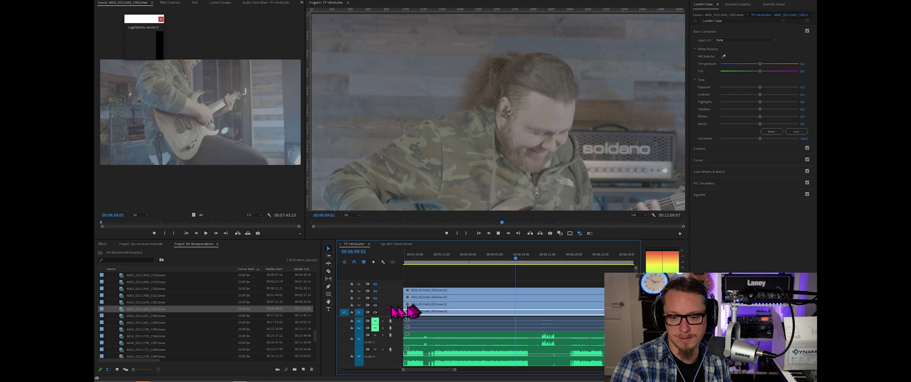
key("space")
Hide another camera track to show the wide angle, play it back, and zoom out to show every clip
left_click(375, 306)
key("space")
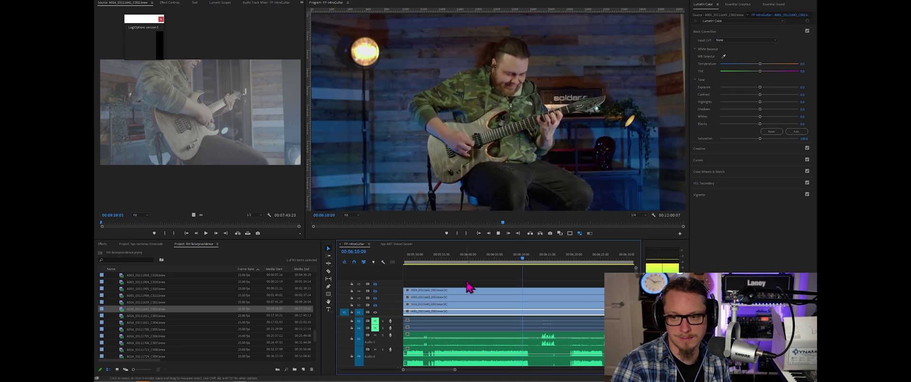
key("space")
key("minus")
key("minus")
key("minus")
key("minus")
key("minus")
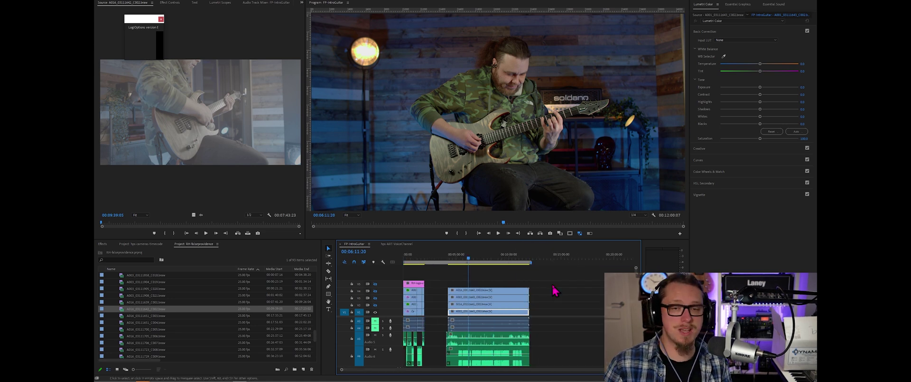